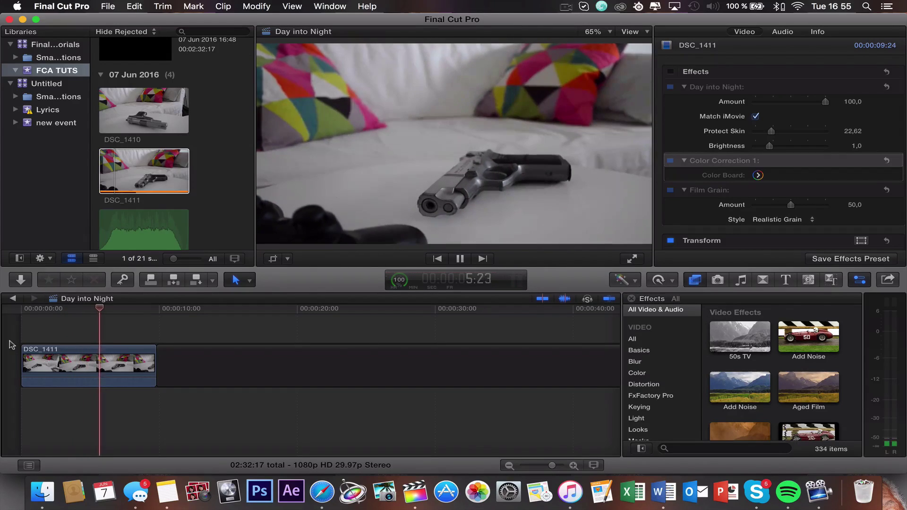
Replay the graded clip full screen from the start, then exit full screen
key(space)
key(Home)
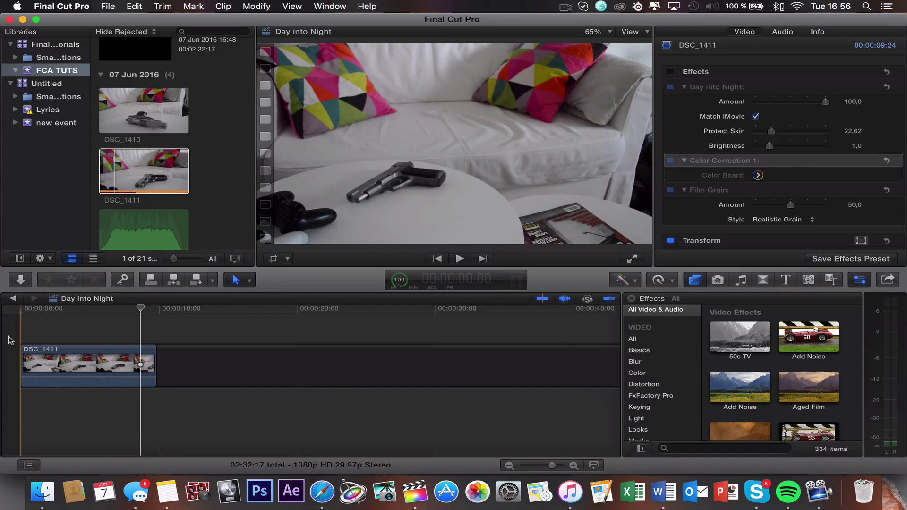
key(super+shift+f)
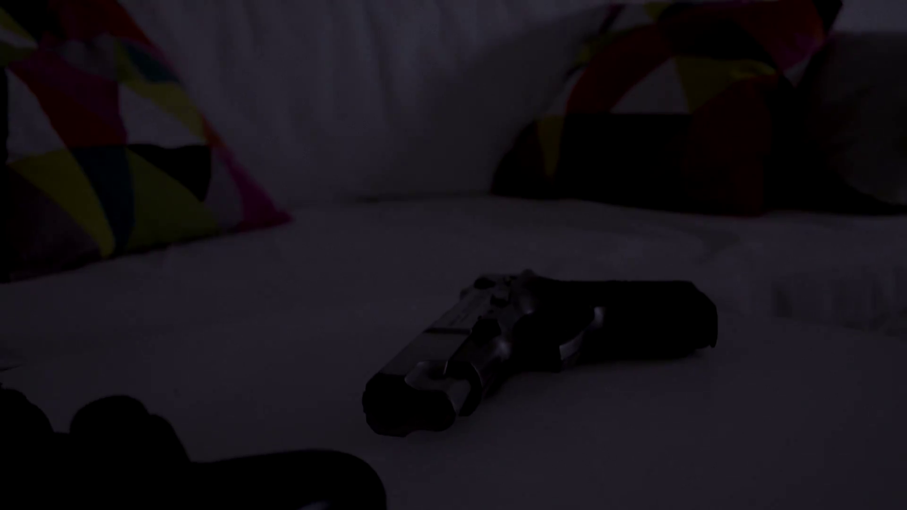
key(Escape)
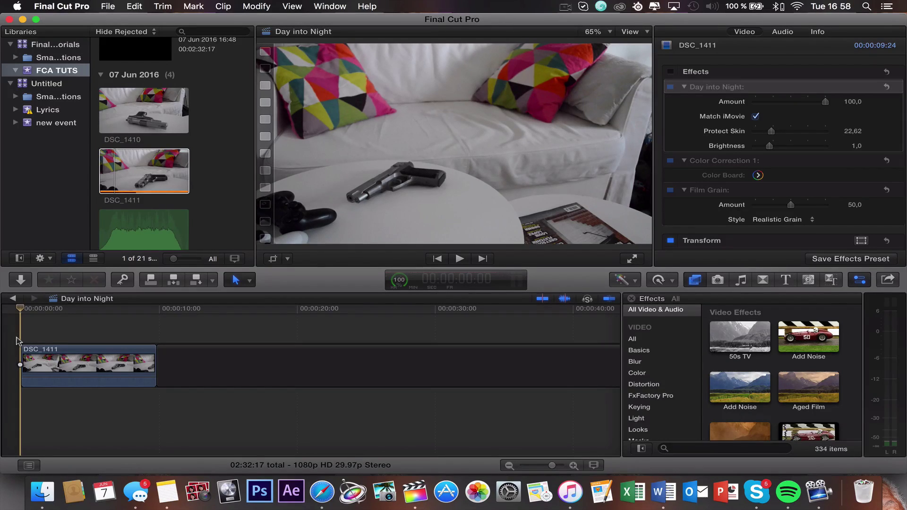
Delete DSC_1411's existing effects and search the Effects browser for 'da'
click(670, 72)
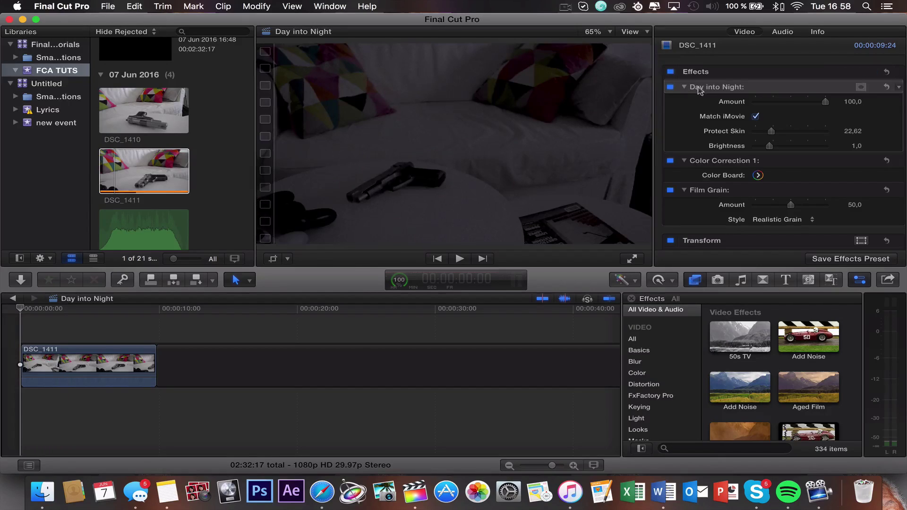
key(Delete)
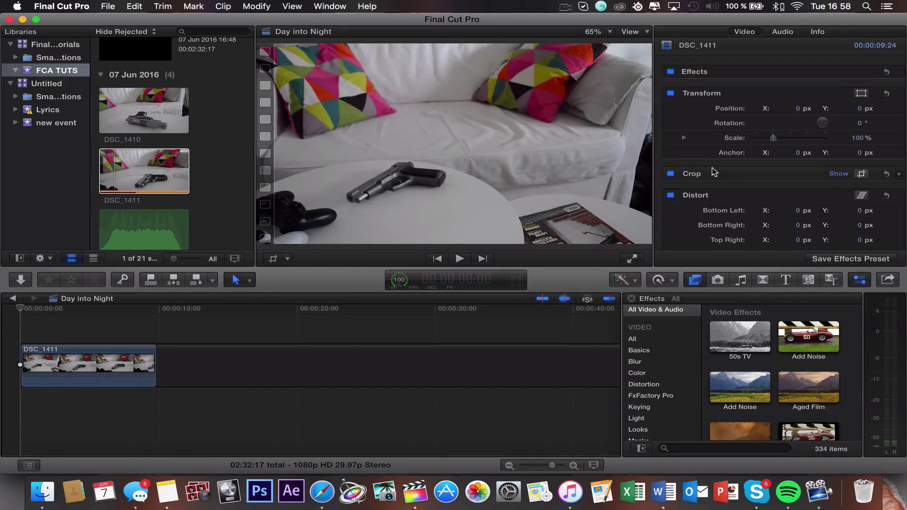
click(684, 444)
text(day)
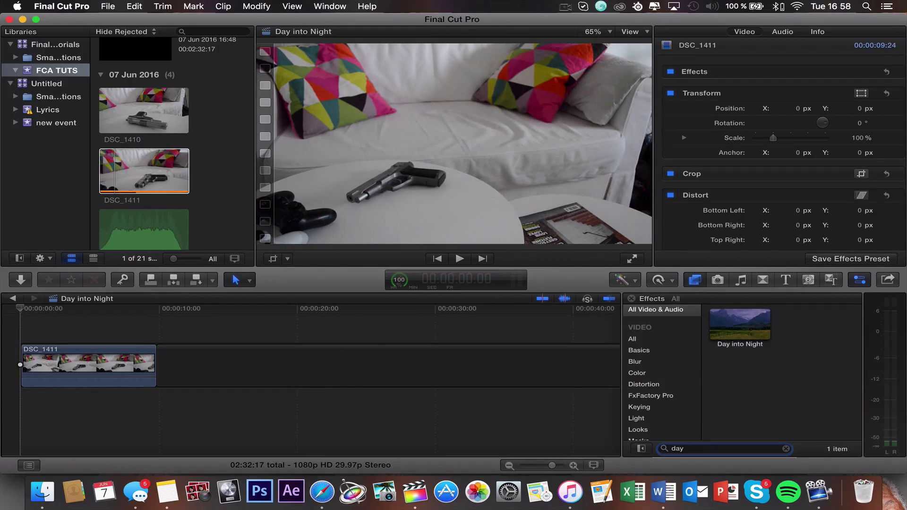
Drop Day into Night onto DSC_1411 and bring up the Color Board with Cmd+6
drag(733, 321, 125, 367)
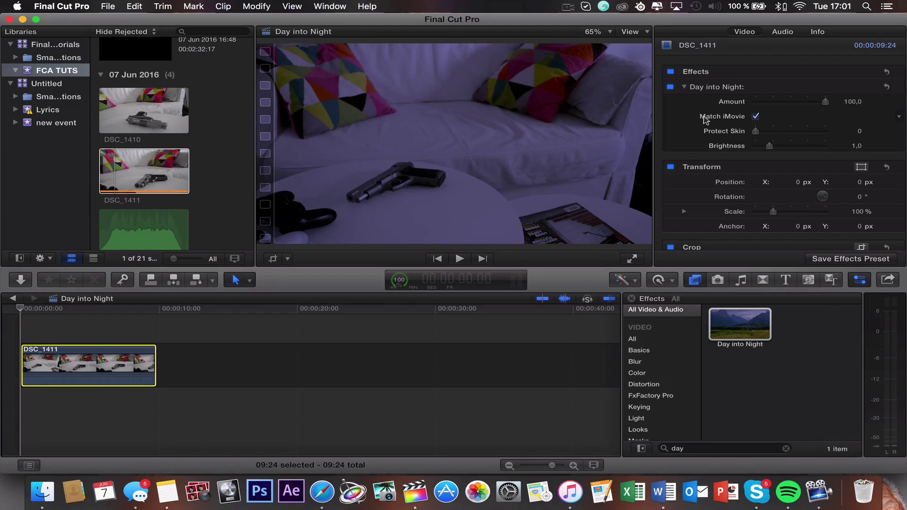
key(super+6)
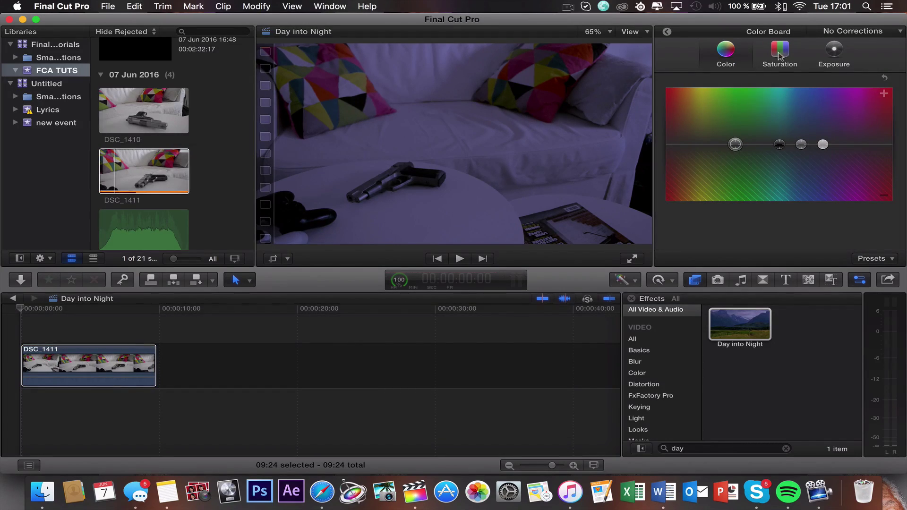
In Exposure, darken the highlights and shadows and slightly lift the midtones
click(834, 52)
drag(860, 144, 860, 176)
drag(727, 142, 727, 147)
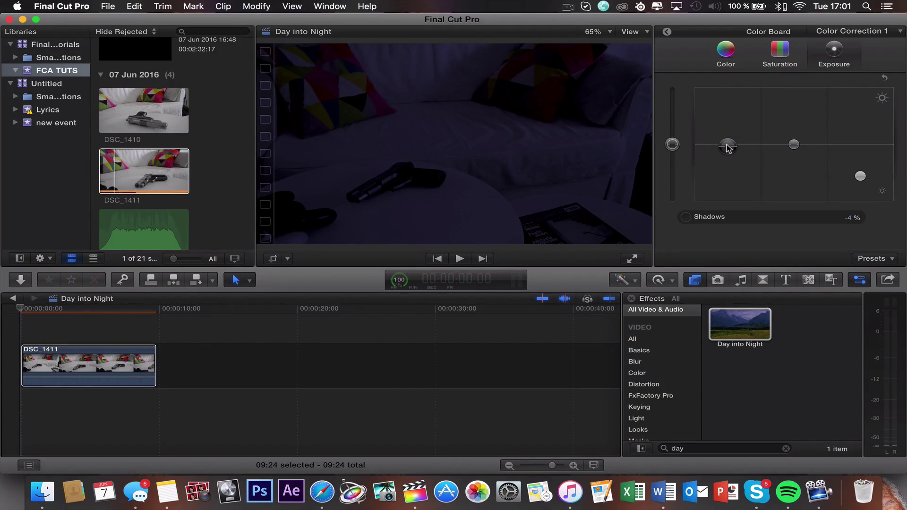
drag(793, 144, 793, 140)
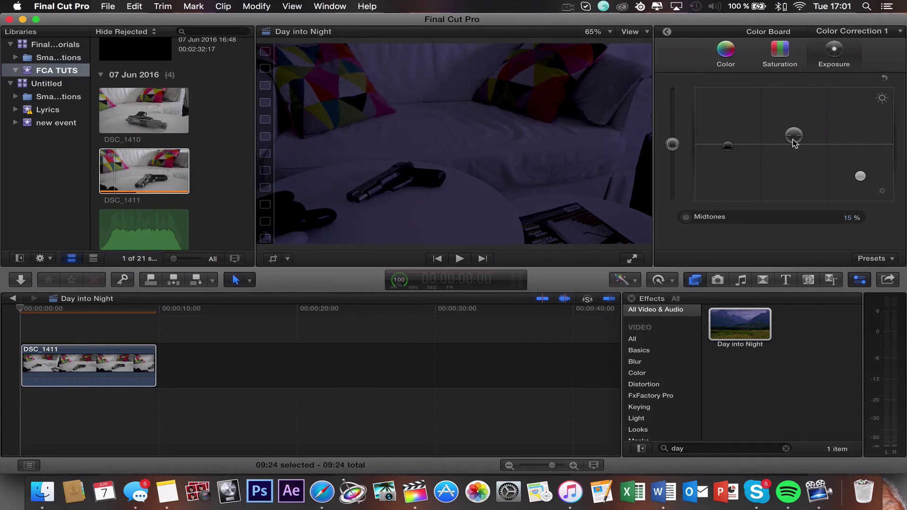
Shift the global colour toward blue, settling at 223° and -8%
click(778, 51)
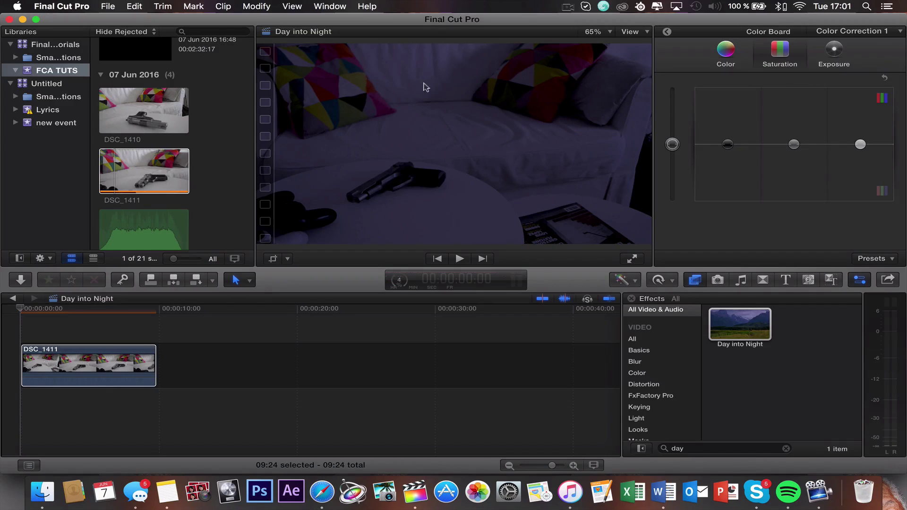
click(725, 53)
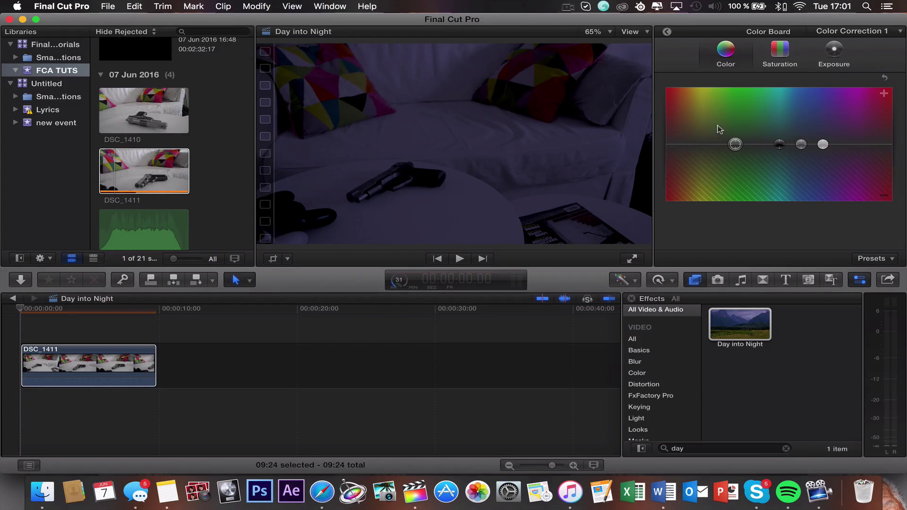
drag(735, 145, 807, 149)
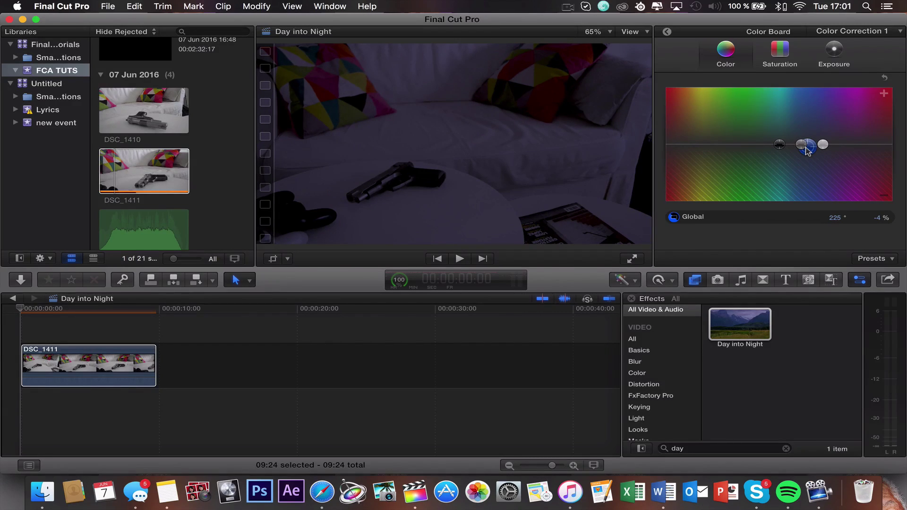
drag(807, 150, 805, 154)
Desaturate the clip, then set exposure highlights to -56% and shadows to -5%
click(780, 53)
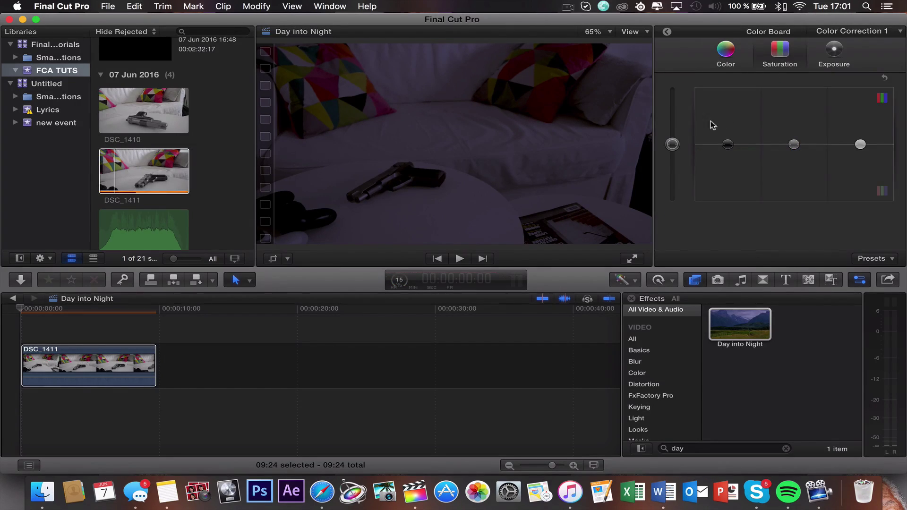
drag(673, 145, 673, 166)
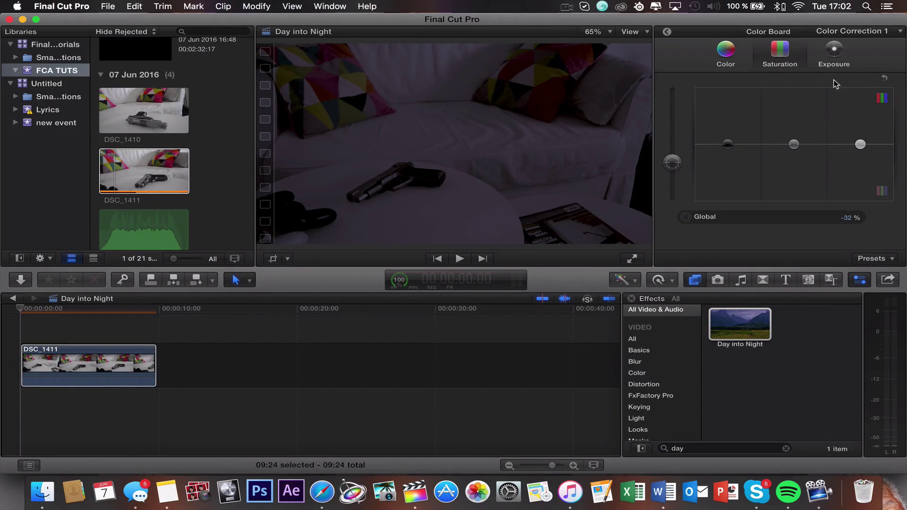
click(835, 56)
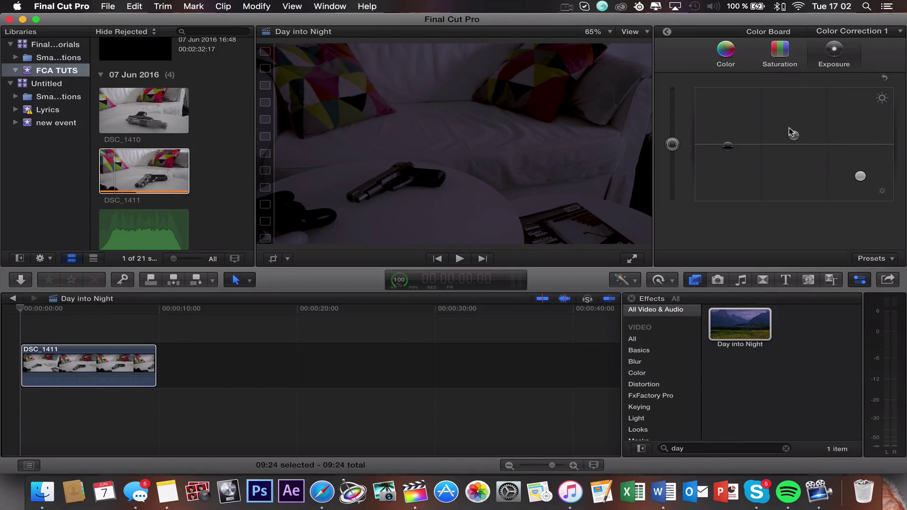
click(860, 176)
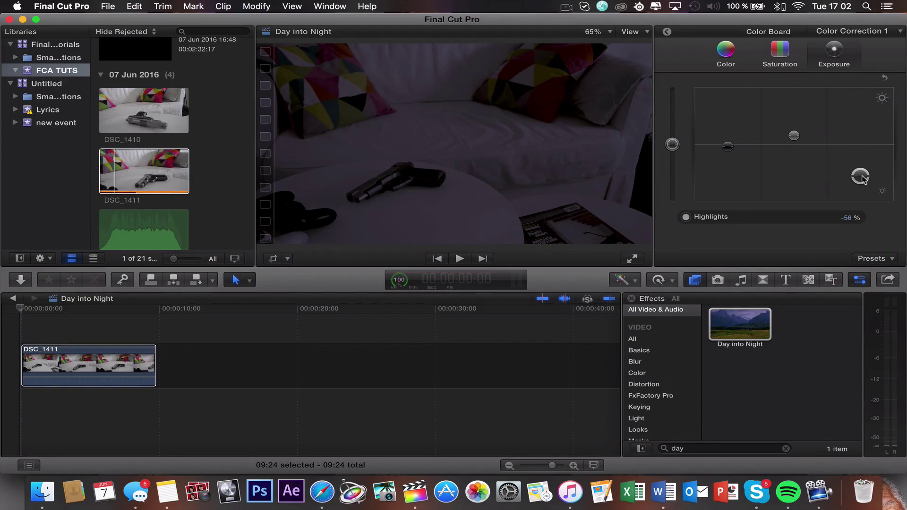
drag(727, 146, 728, 151)
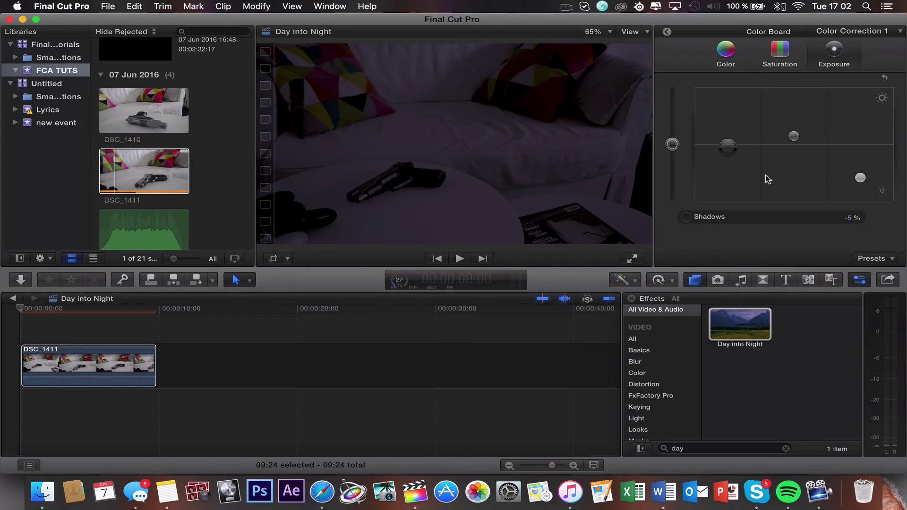
click(667, 33)
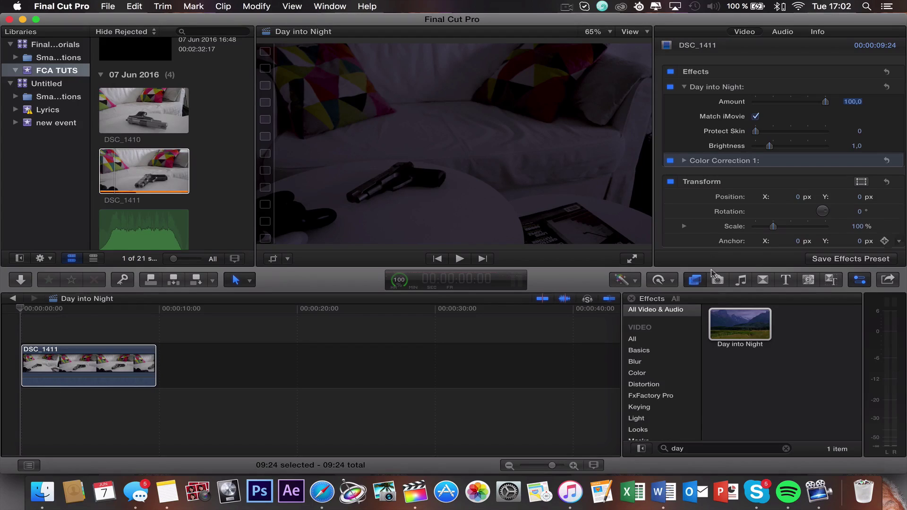
Clear the effects search, look up grain, and drop Film Grain onto DSC_1411
click(781, 446)
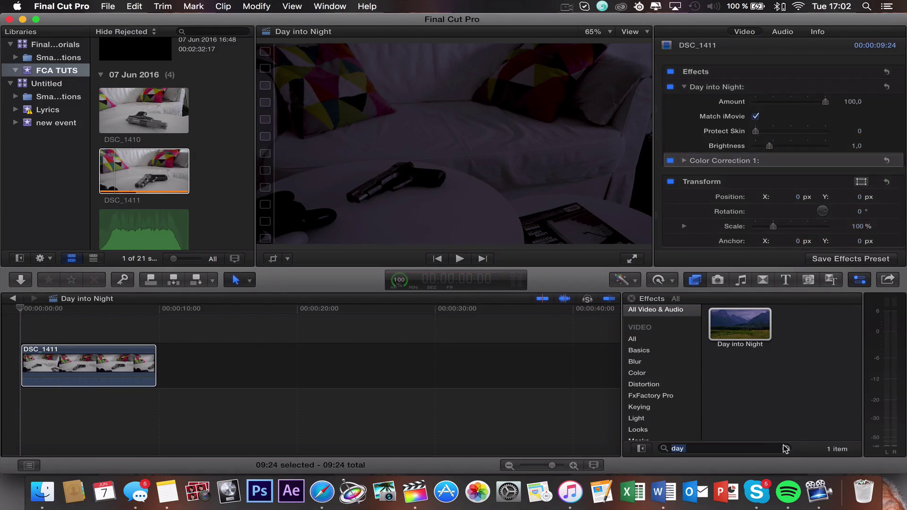
click(784, 448)
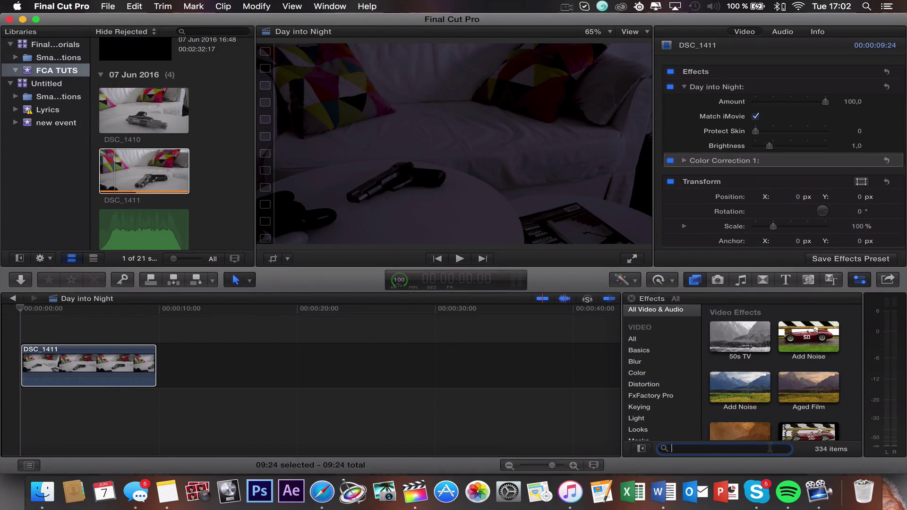
text(g)
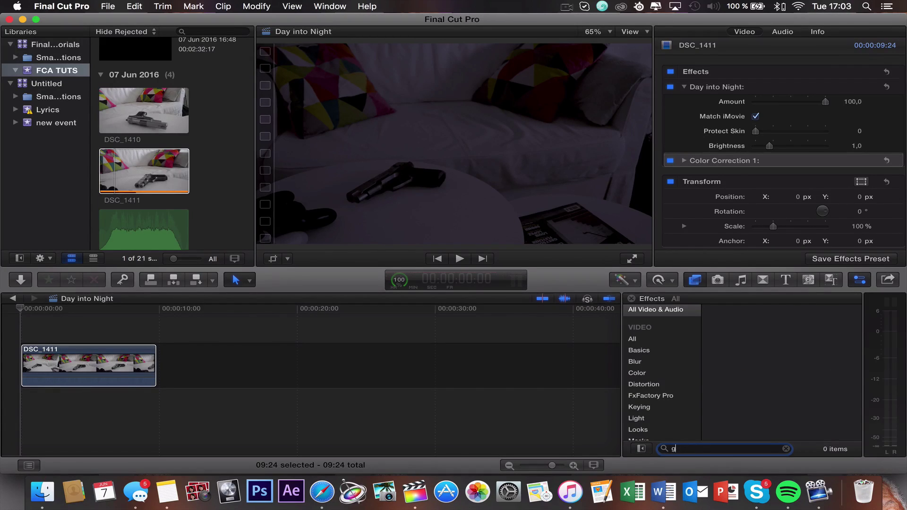
text(arinrain)
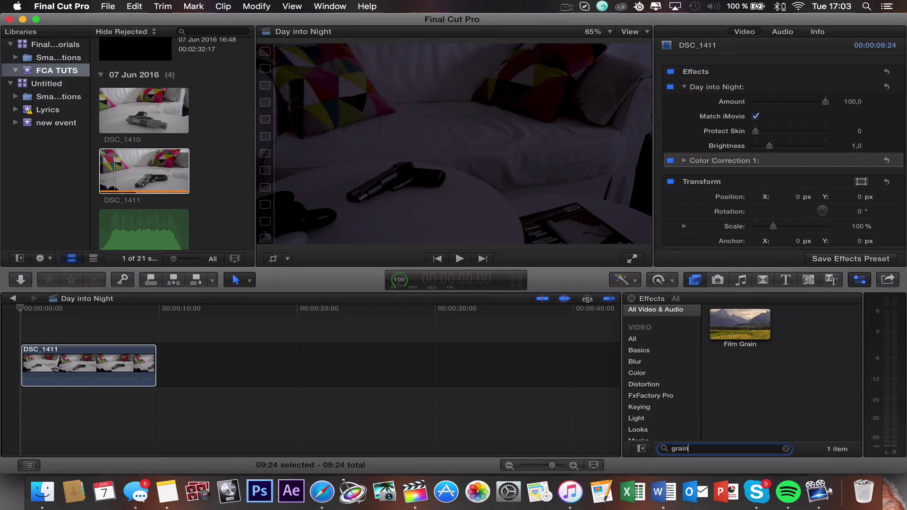
drag(732, 326, 147, 371)
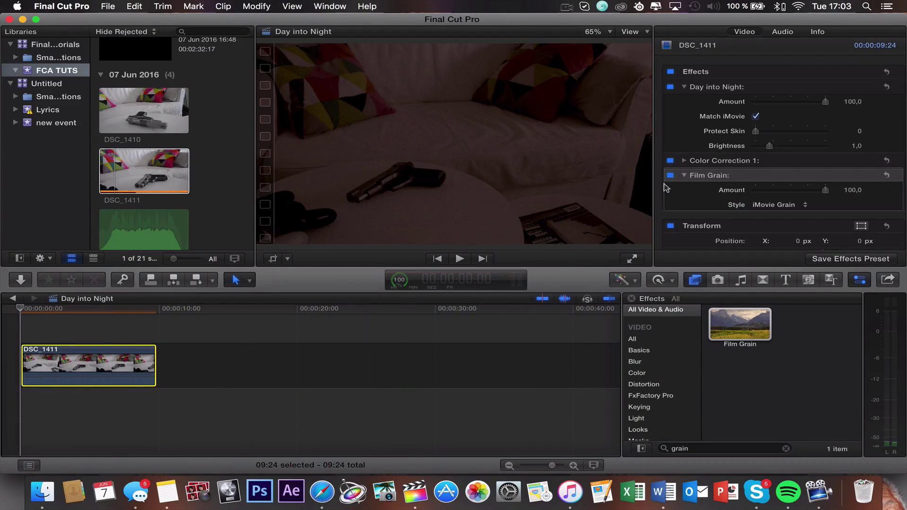
Set the Film Grain style to Realistic Grain and its Amount to 50
click(772, 205)
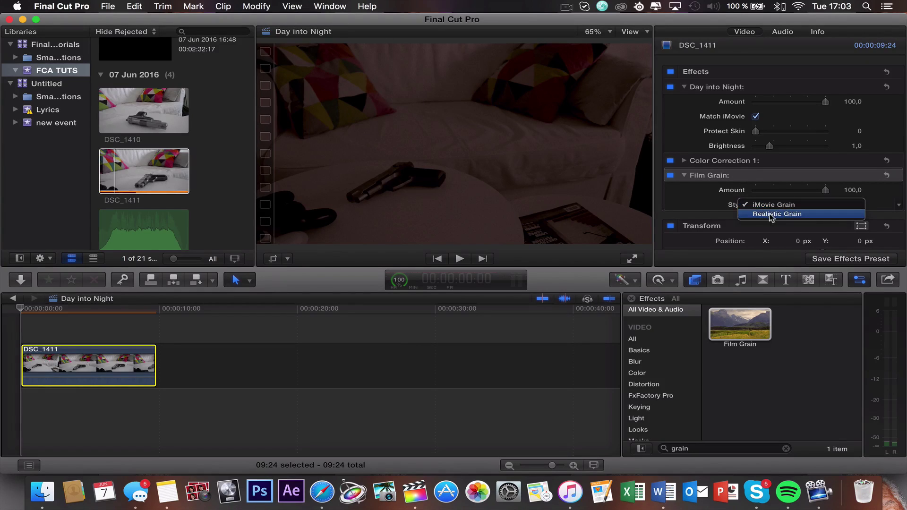
click(769, 215)
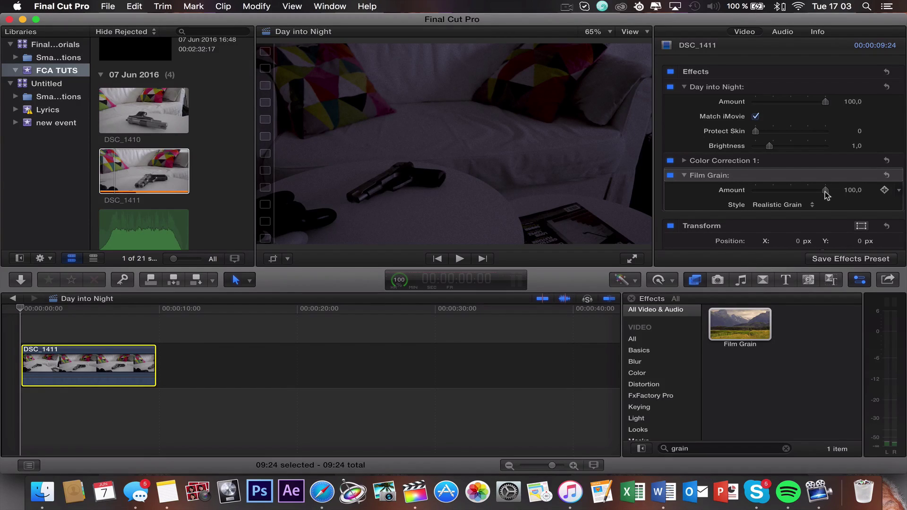
drag(826, 193, 791, 191)
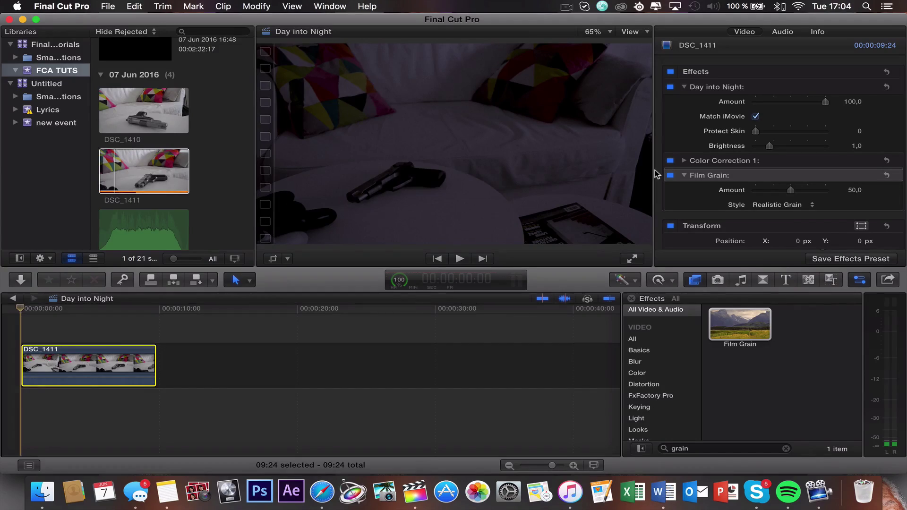
Drag the sci-fi horror ambience mp3 from the desktop into the timeline beneath DSC_1411
key(ctrl+Right)
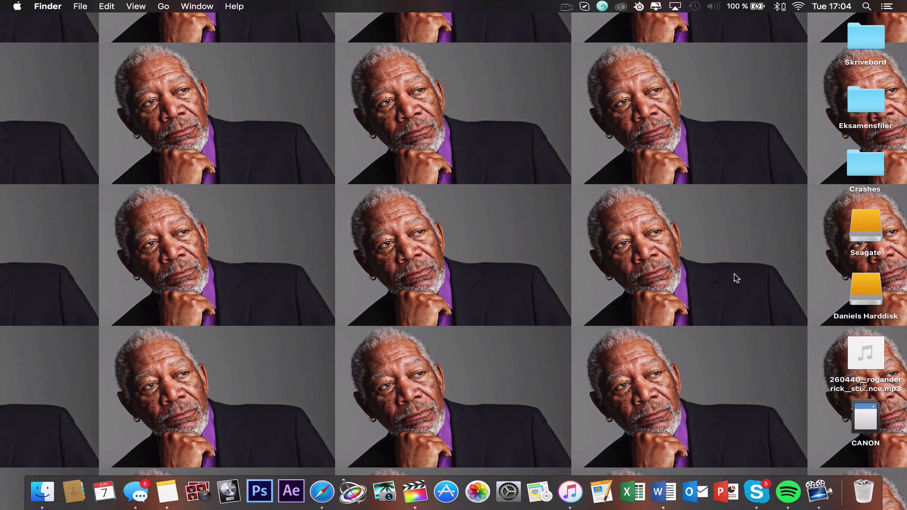
click(858, 356)
drag(857, 355, 17, 398)
key(ctrl+Left)
key(shift+z)
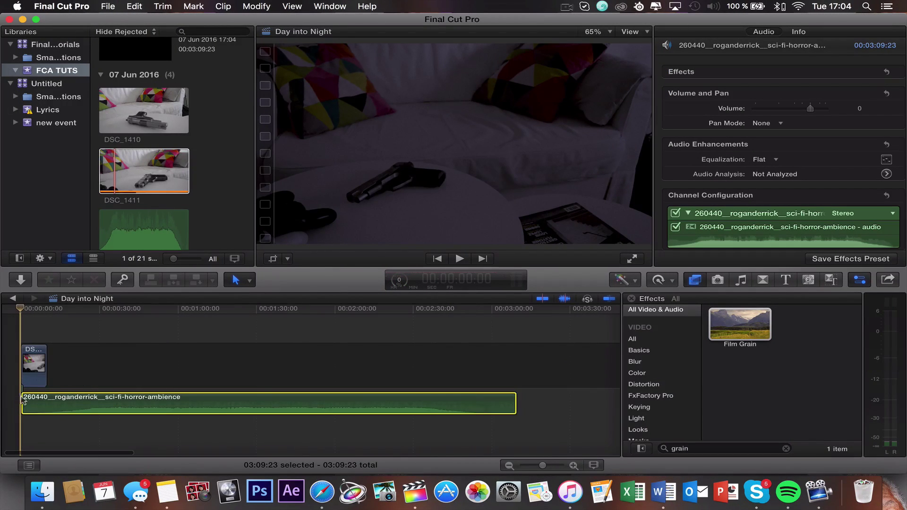
Trim the ambience audio to end with DSC_1411, making the project 09:24 long
drag(24, 398, 84, 399)
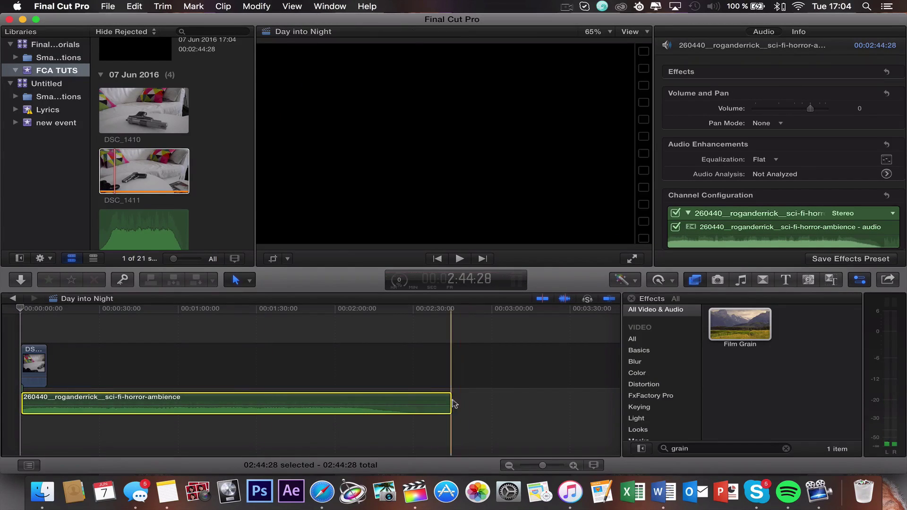
drag(450, 401, 47, 410)
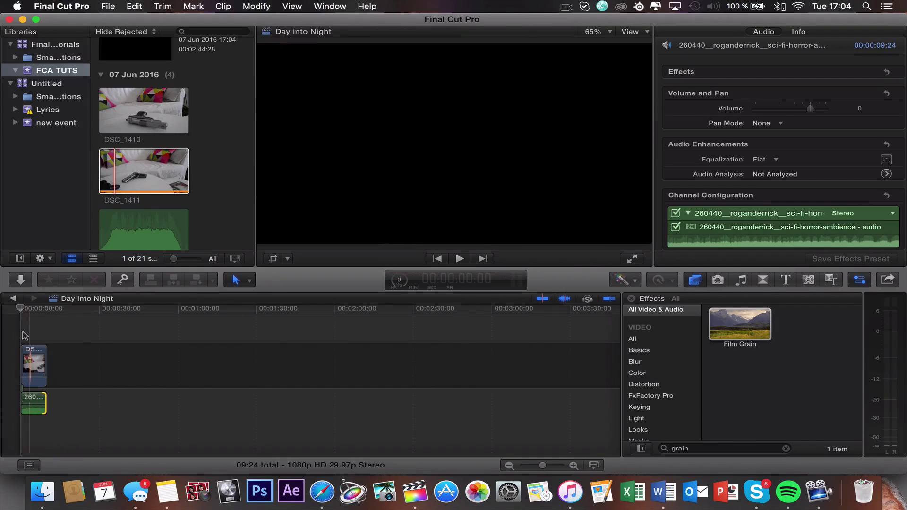
key(shift+z)
key(super+equal)
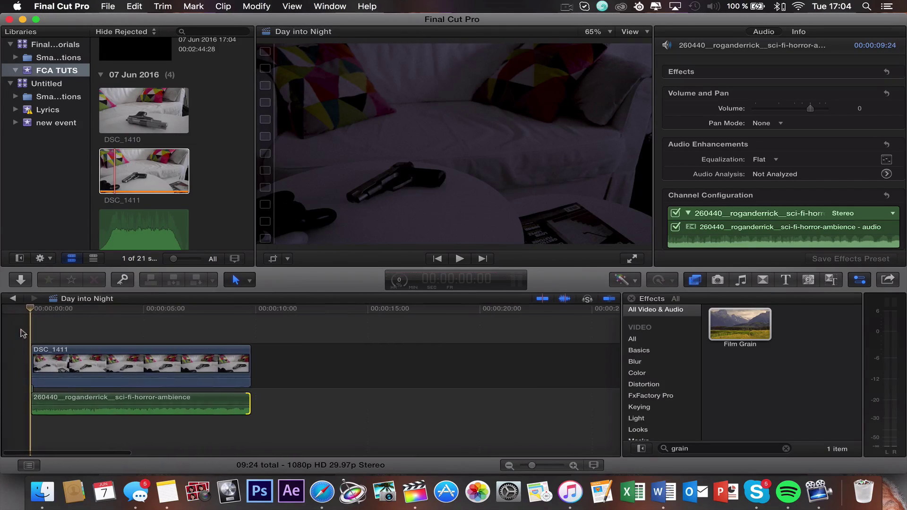